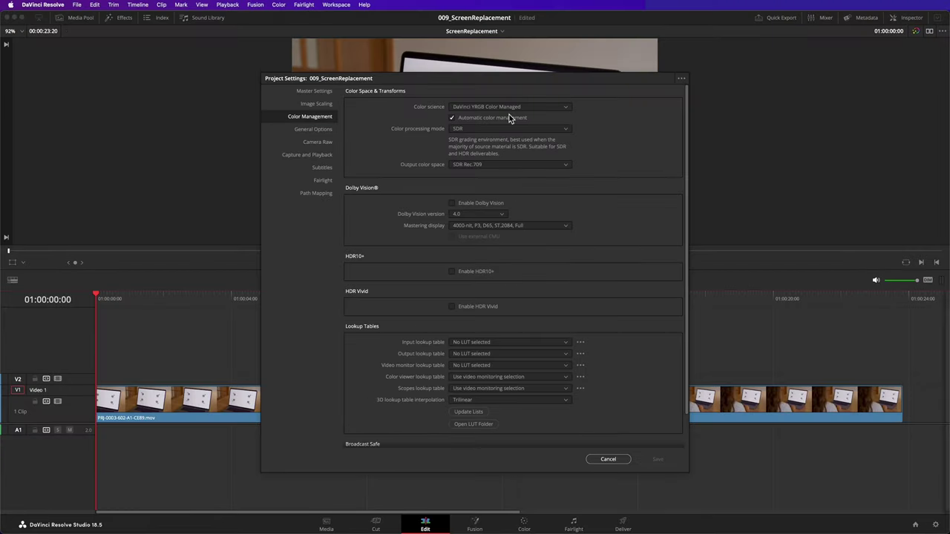
- Verify the laptop clip uses ARRI LogC3 input color space, then select it on V1
{"action": "left_click", "coordinate": [615, 460]}
{"action": "left_click", "coordinate": [78, 17]}
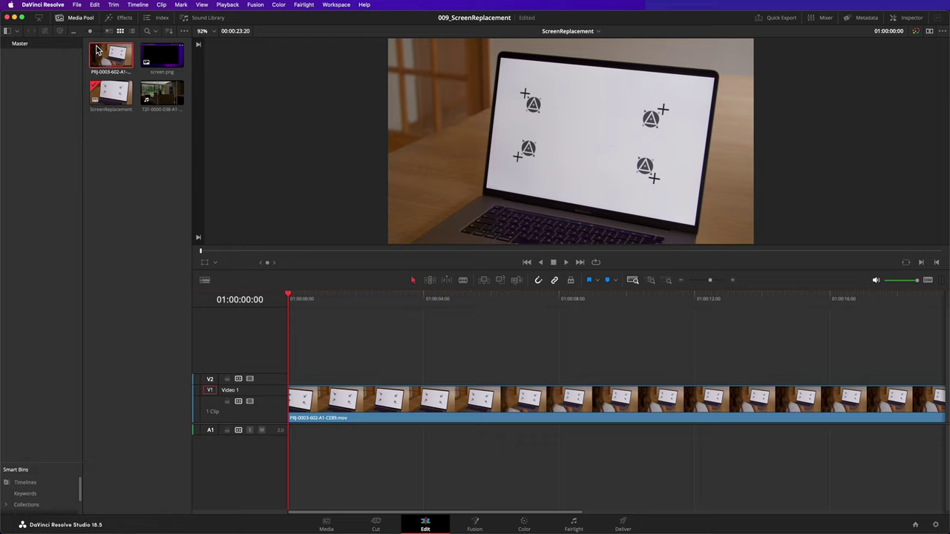
{"action": "right_click", "coordinate": [104, 54]}
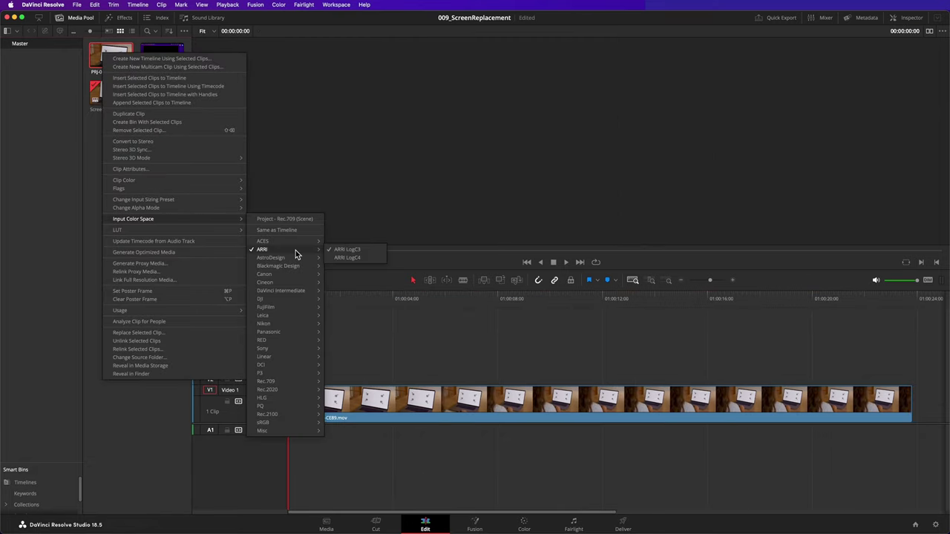
{"action": "left_click", "coordinate": [87, 17]}
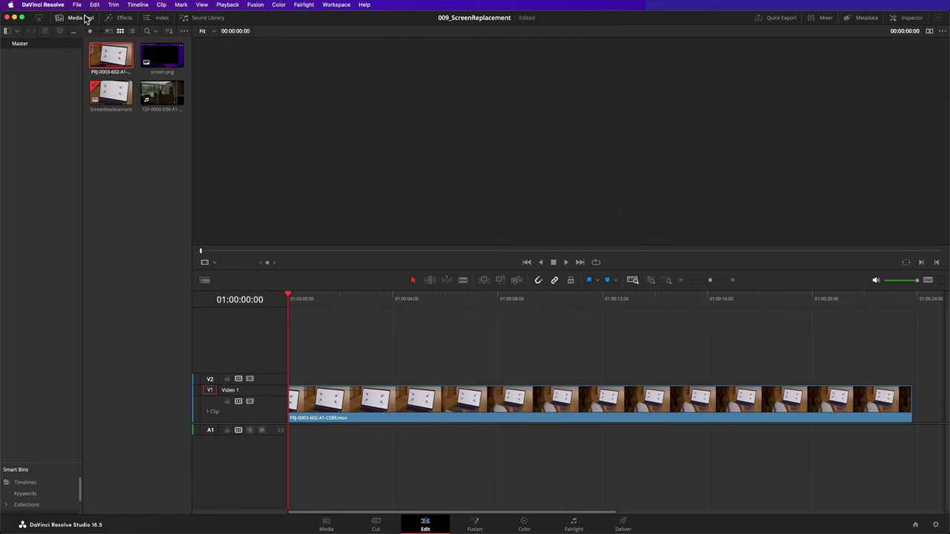
{"action": "left_click", "coordinate": [260, 302]}
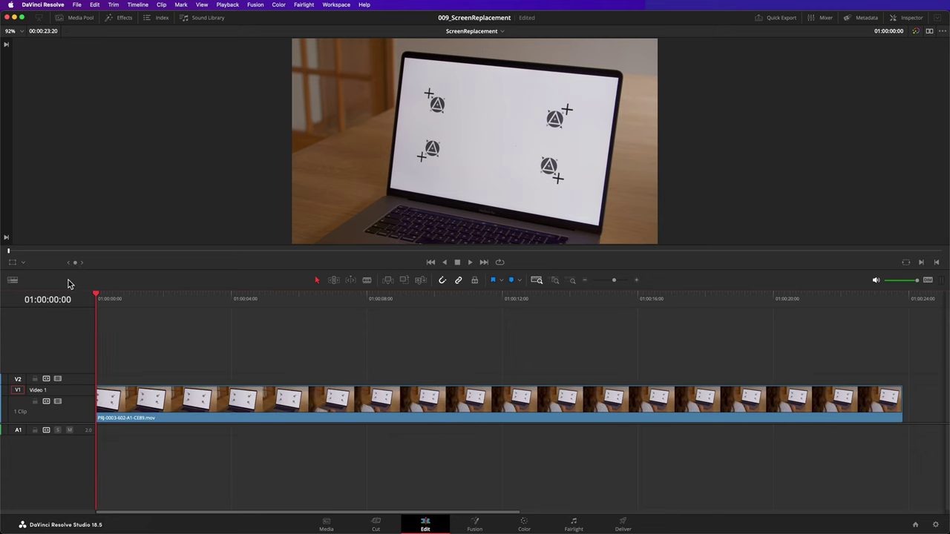
{"action": "left_click", "coordinate": [246, 401]}
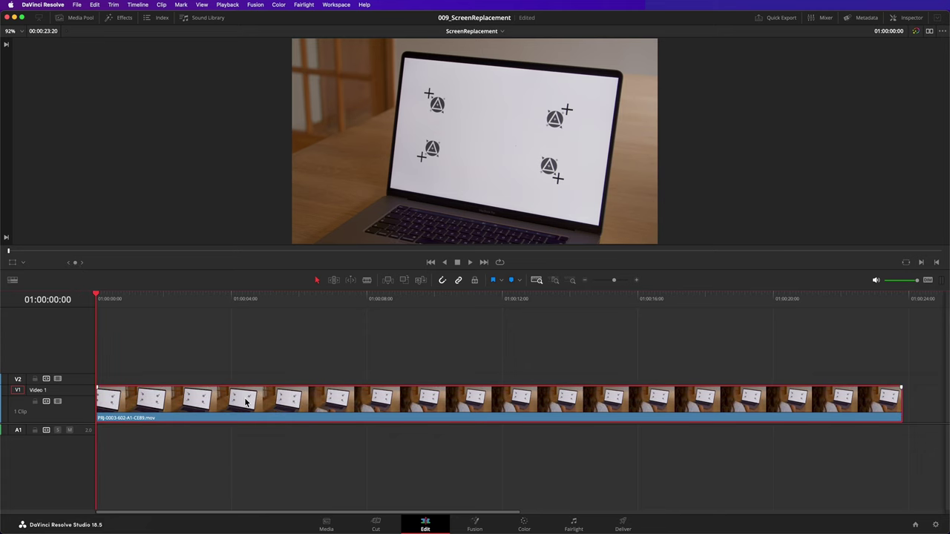
- Open the laptop clip in Fusion and play it, stopping at frame 680
{"action": "left_click", "coordinate": [477, 526]}
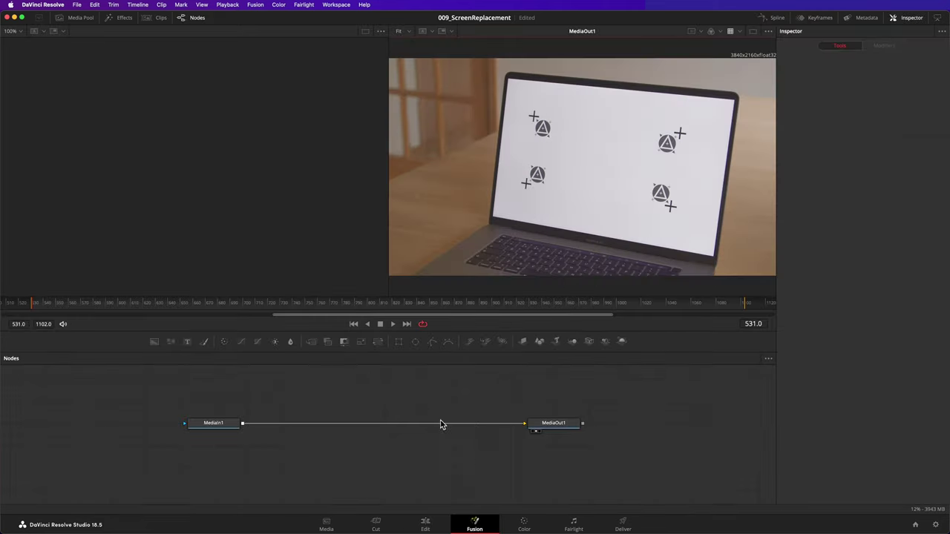
{"action": "left_click", "coordinate": [394, 325]}
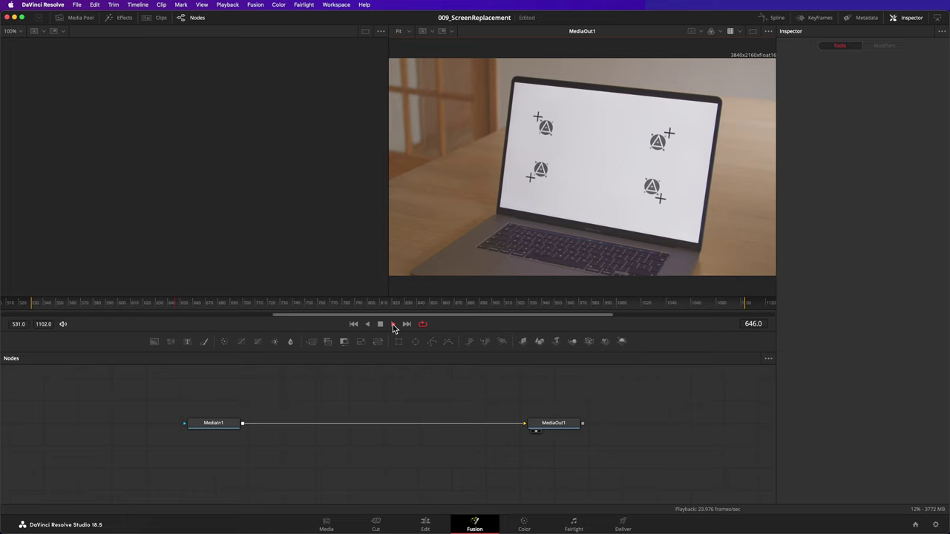
{"action": "left_click", "coordinate": [383, 326]}
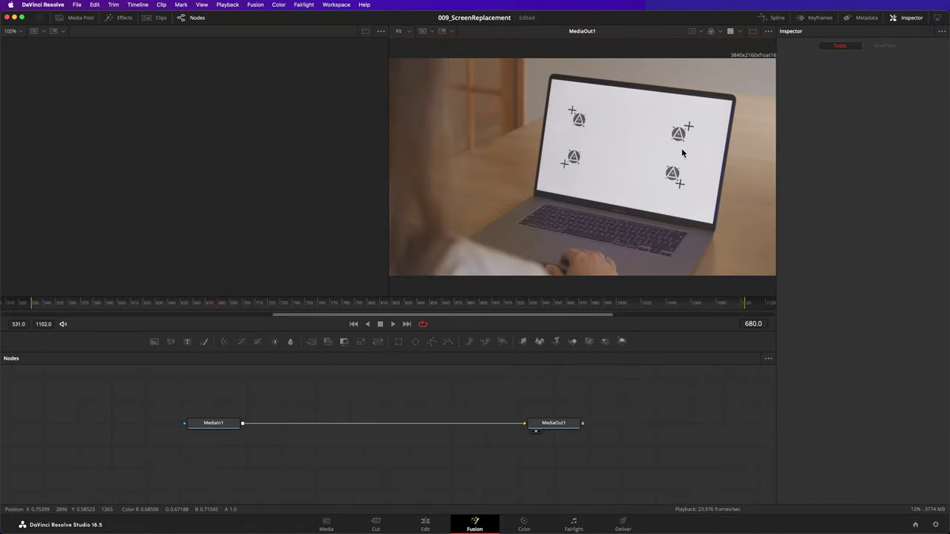
- Find 'planar' in Effects and drop Planar Tracker between MediaIn1 and MediaOut1
{"action": "left_click", "coordinate": [124, 18]}
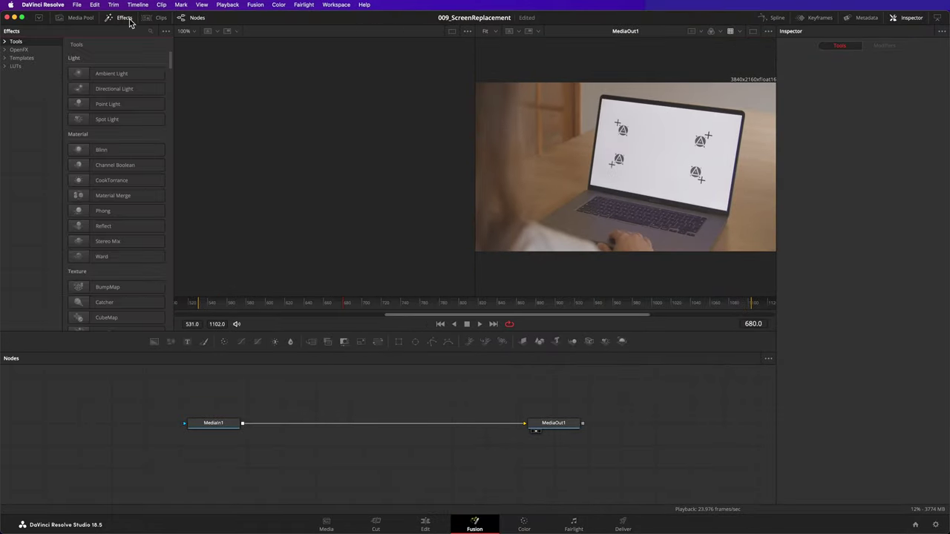
{"action": "left_click", "coordinate": [149, 33]}
{"action": "type", "text": "planar"}
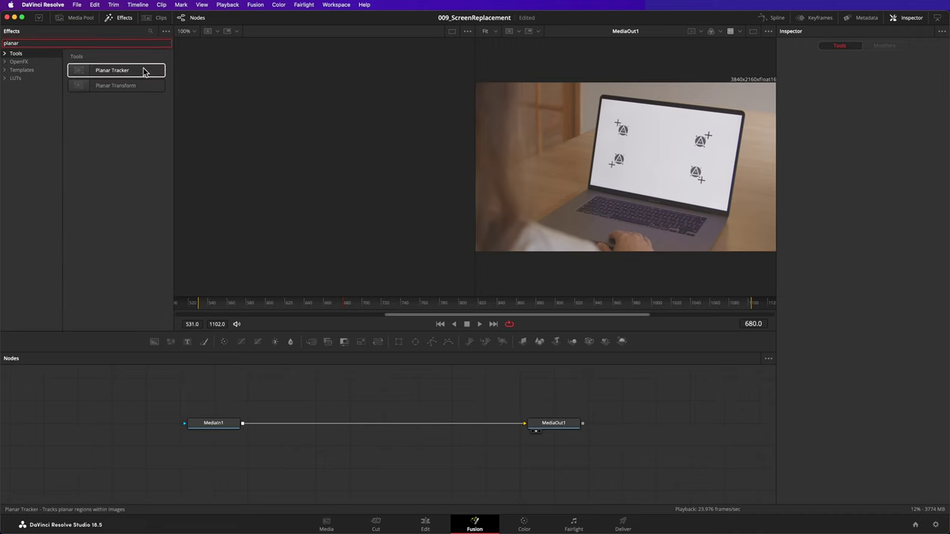
{"action": "left_click_drag", "start_coordinate": [144, 71], "coordinate": [186, 94]}
{"action": "left_click_drag", "start_coordinate": [295, 209], "coordinate": [368, 423]}
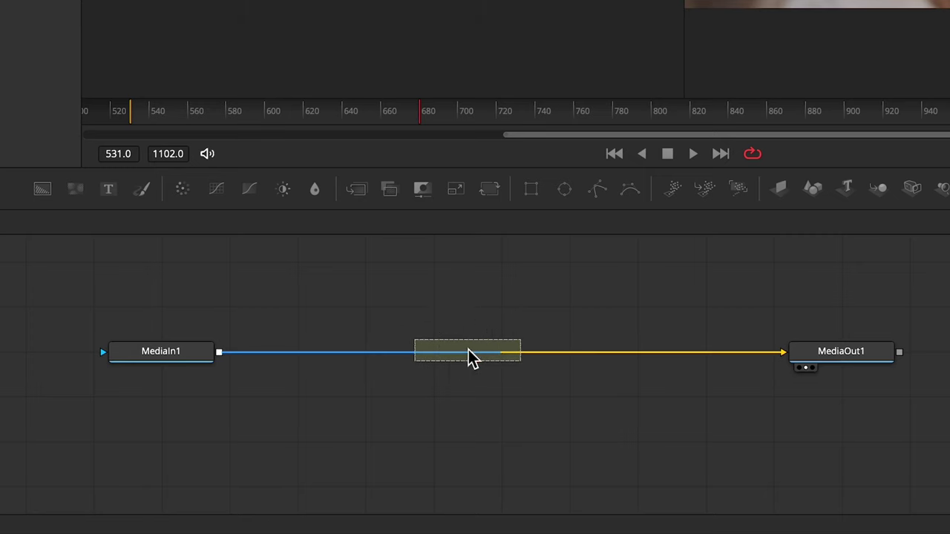
{"action": "left_click_drag", "start_coordinate": [470, 357], "coordinate": [470, 357]}
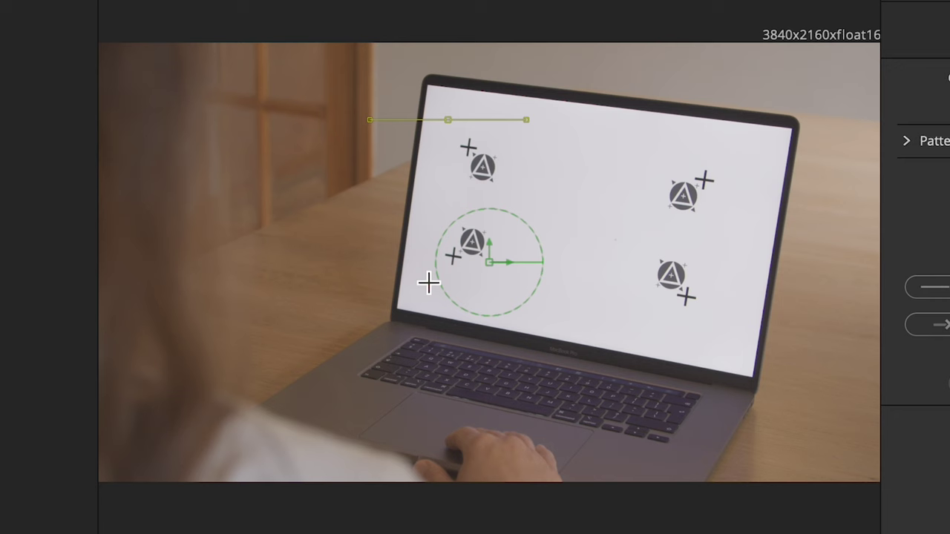
- Draw a closed four-corner polygon around the laptop screen in the viewer
{"action": "left_click", "coordinate": [602, 175]}
{"action": "left_click", "coordinate": [717, 336]}
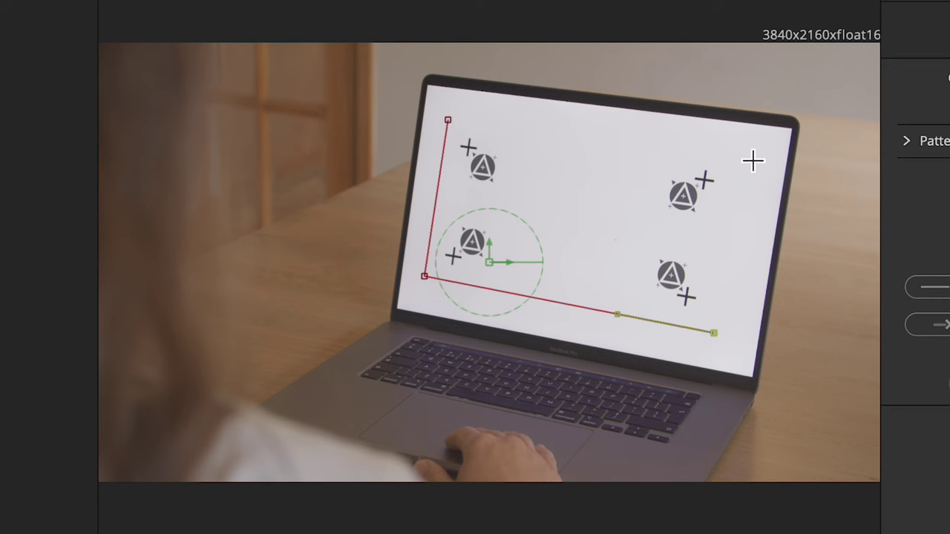
{"action": "left_click", "coordinate": [748, 159]}
{"action": "left_click", "coordinate": [449, 121]}
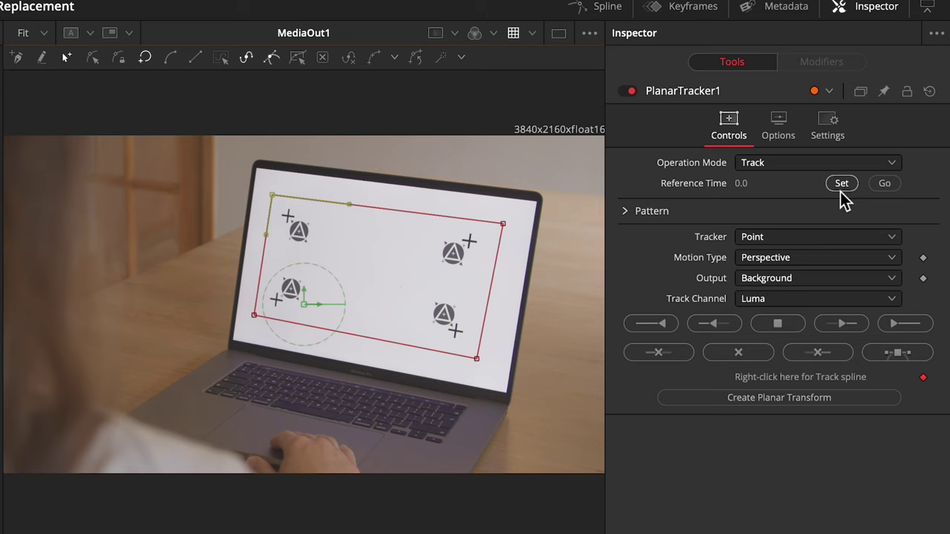
- Set frame 680 as reference, track forward to frame 1102, then backward to 531
{"action": "left_click", "coordinate": [840, 191]}
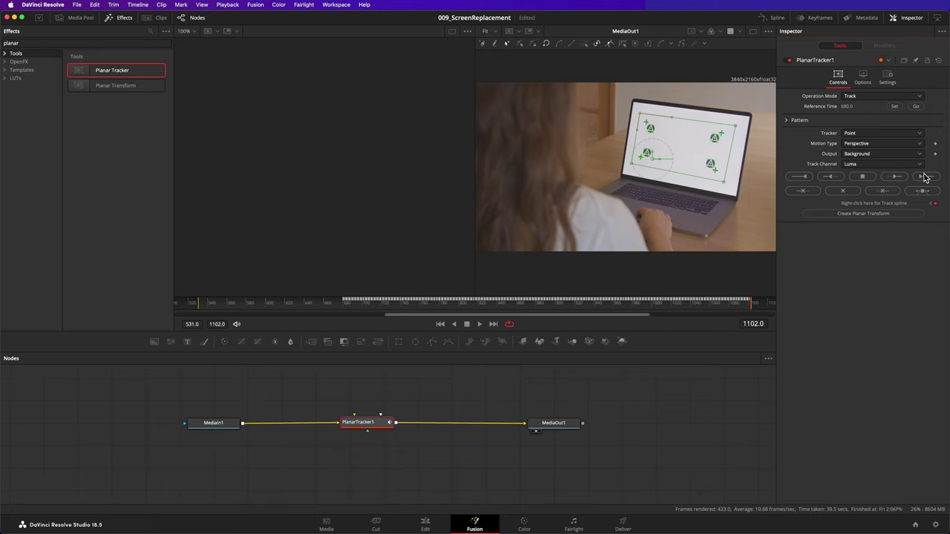
{"action": "left_click", "coordinate": [917, 107]}
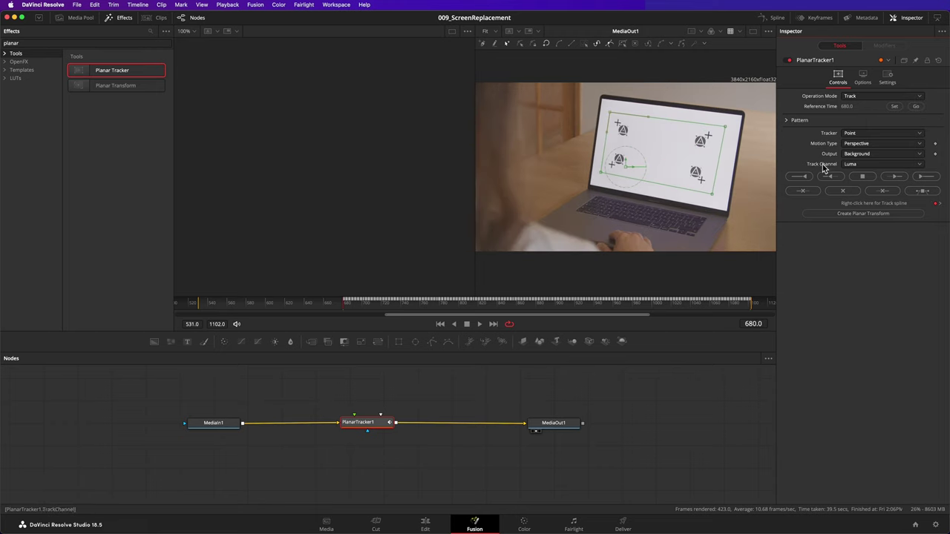
{"action": "left_click", "coordinate": [800, 177]}
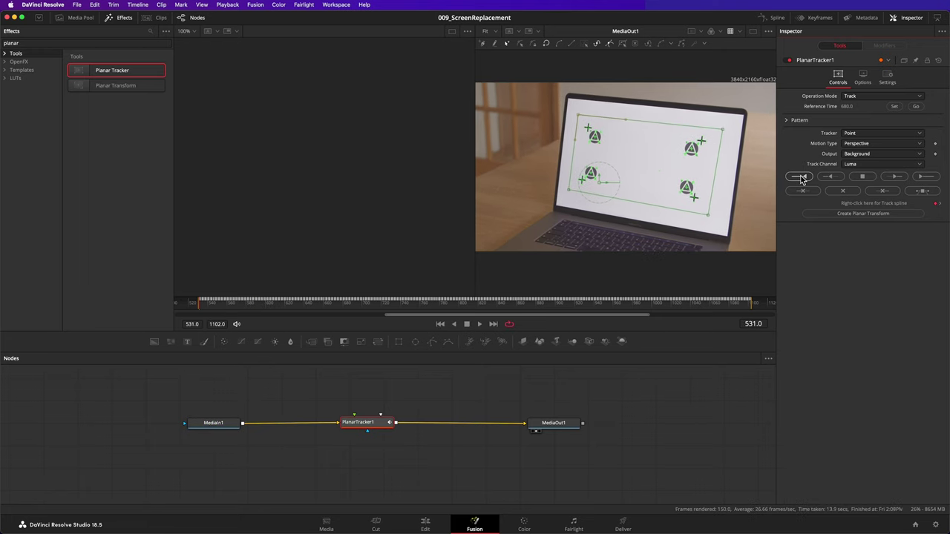
- Switch the Planar Tracker to Corner Pin mode and fit the right-side pins to the screen corners
{"action": "left_click", "coordinate": [870, 99]}
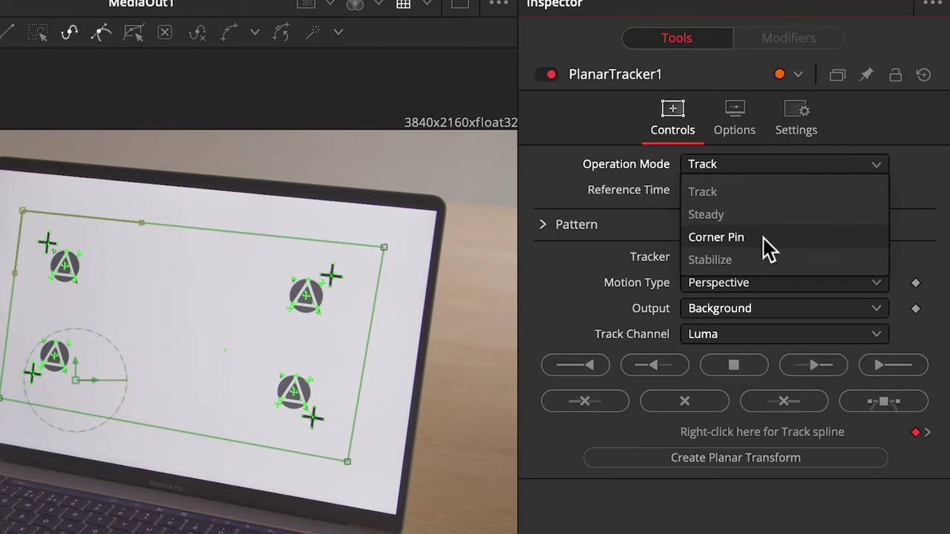
{"action": "left_click", "coordinate": [876, 127]}
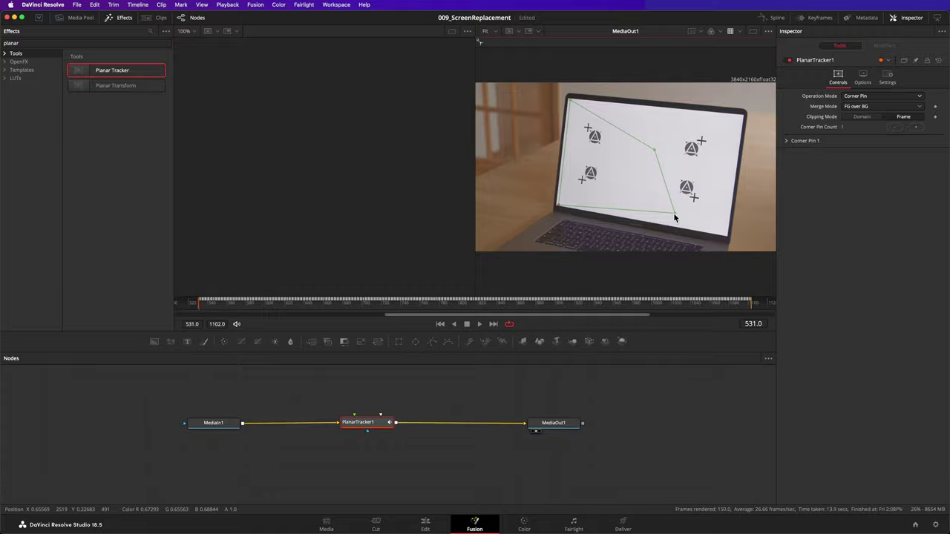
{"action": "left_click_drag", "start_coordinate": [674, 215], "coordinate": [728, 238]}
{"action": "left_click_drag", "start_coordinate": [654, 150], "coordinate": [744, 118]}
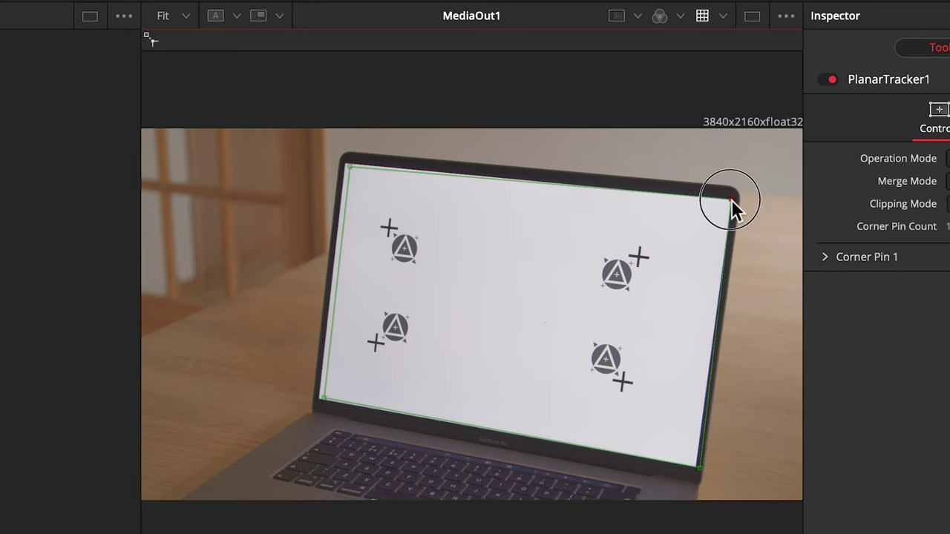
- Zoom and pan around the laptop screen to inspect each pinned corner
{"action": "left_click", "coordinate": [188, 17]}
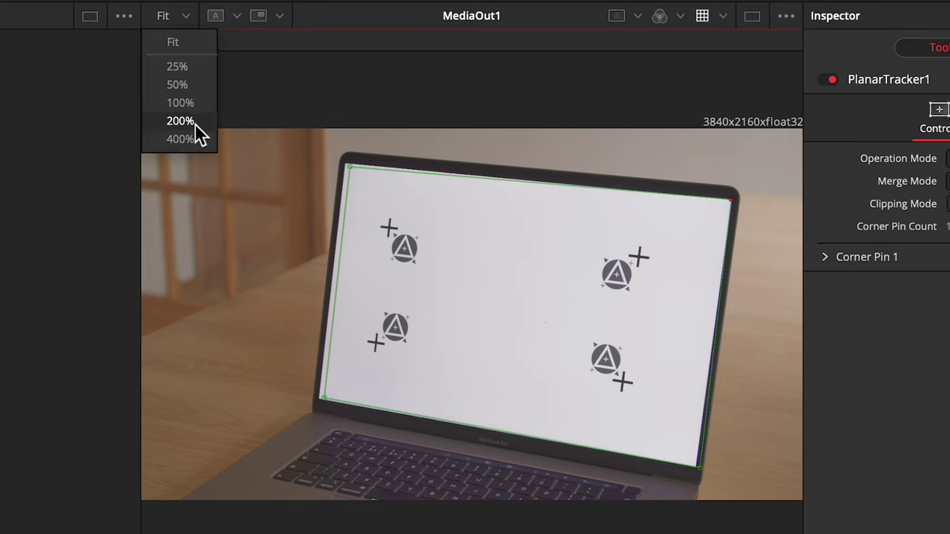
{"action": "left_click", "coordinate": [186, 16]}
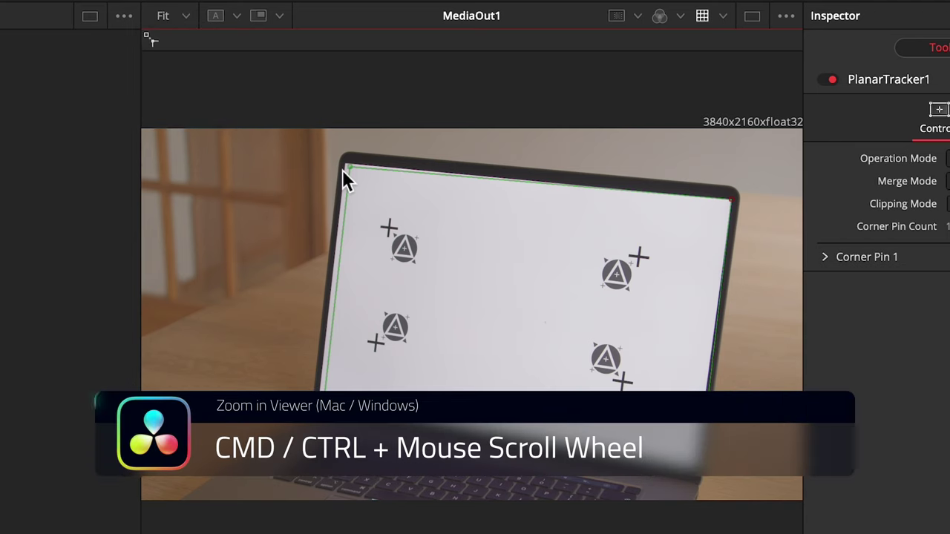
{"action": "scroll", "coordinate": [342, 169], "scroll_direction": "up", "scroll_amount": 10}
{"action": "left_click_drag", "start_coordinate": [496, 160], "coordinate": [379, 85]}
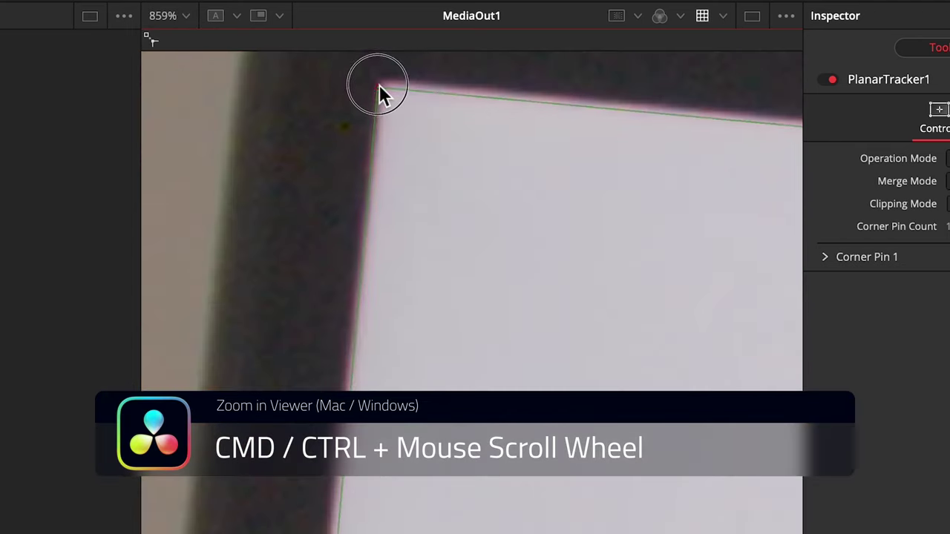
{"action": "scroll", "coordinate": [449, 201], "scroll_direction": "down", "scroll_amount": 5}
{"action": "left_click_drag", "start_coordinate": [454, 214], "coordinate": [369, 269]}
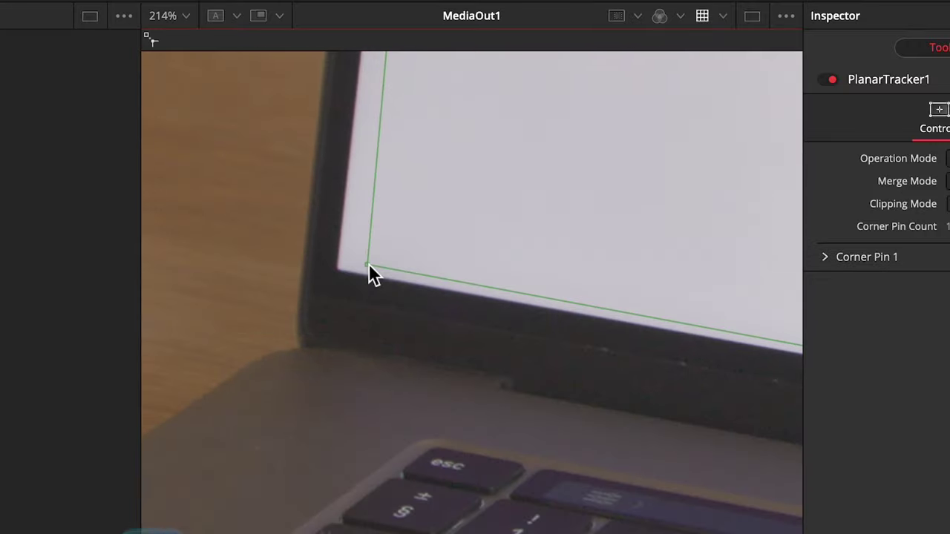
{"action": "scroll", "coordinate": [506, 416], "scroll_direction": "down", "scroll_amount": 5}
{"action": "mouse_move", "coordinate": [506, 407]}
{"action": "left_mouse_down"}
{"action": "mouse_move", "coordinate": [502, 375]}
{"action": "mouse_move", "coordinate": [496, 500]}
{"action": "left_mouse_up"}
{"action": "scroll", "coordinate": [496, 500], "scroll_direction": "up", "scroll_amount": 8}
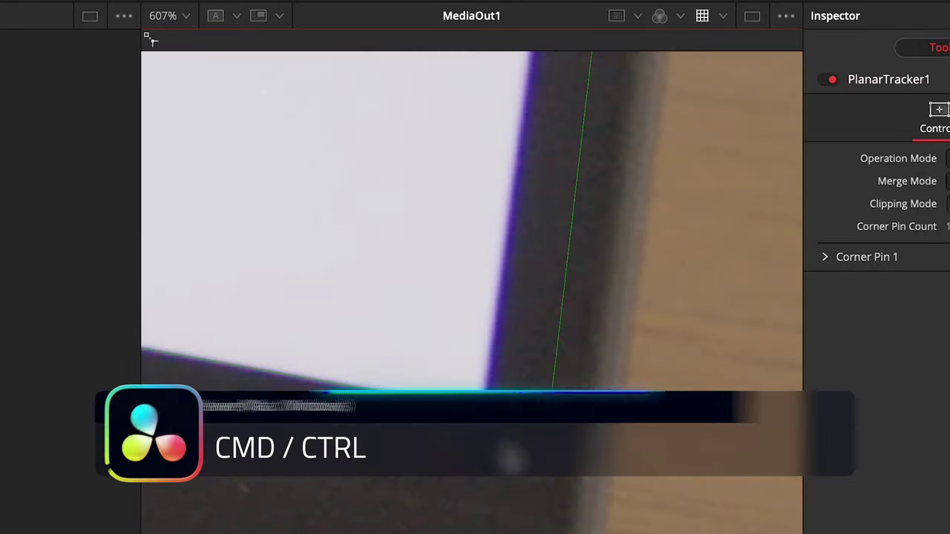
{"action": "scroll", "coordinate": [496, 223], "scroll_direction": "down", "scroll_amount": 6}
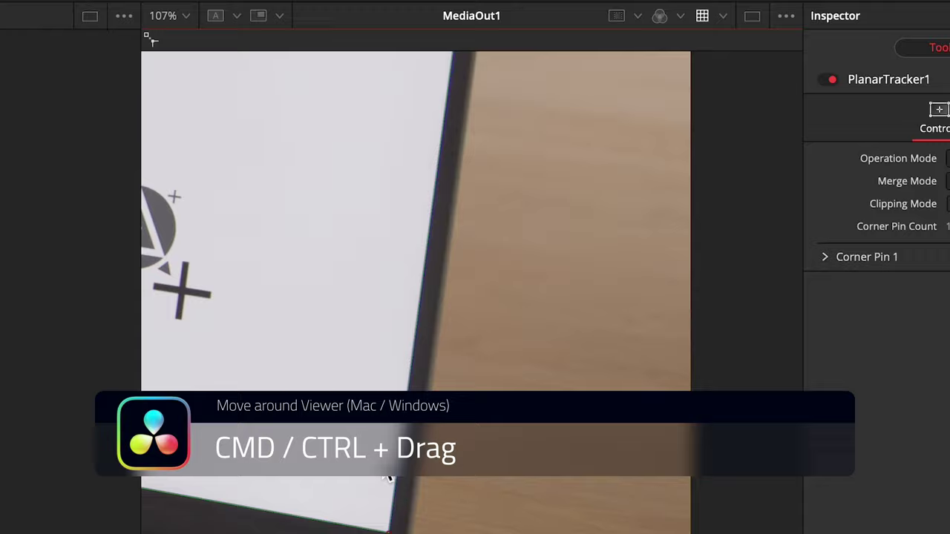
{"action": "left_click_drag", "start_coordinate": [438, 207], "coordinate": [418, 283]}
{"action": "scroll", "coordinate": [421, 232], "scroll_direction": "up", "scroll_amount": 3}
{"action": "scroll", "coordinate": [421, 233], "scroll_direction": "up", "scroll_amount": 7}
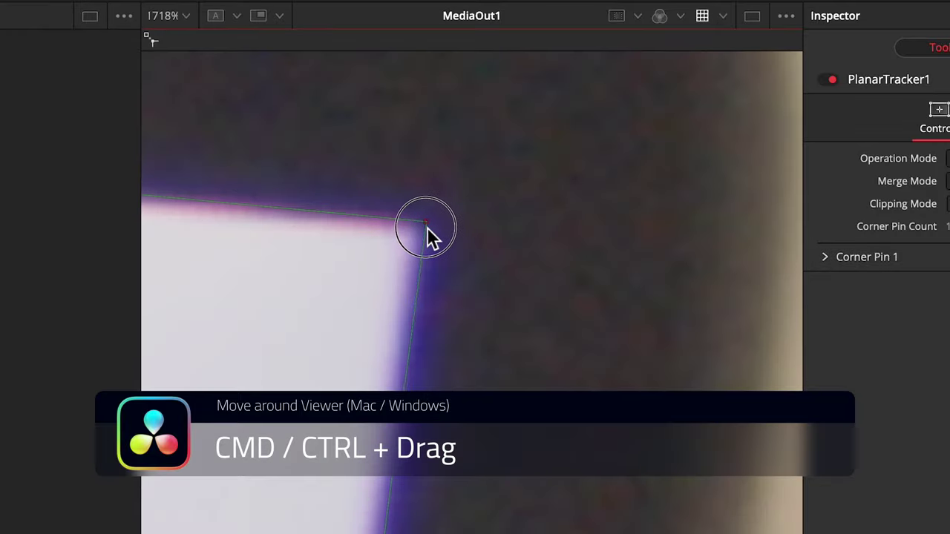
- Fit the frame in the viewer and check the track at frames 754, 846 and 935
{"action": "left_click", "coordinate": [186, 17]}
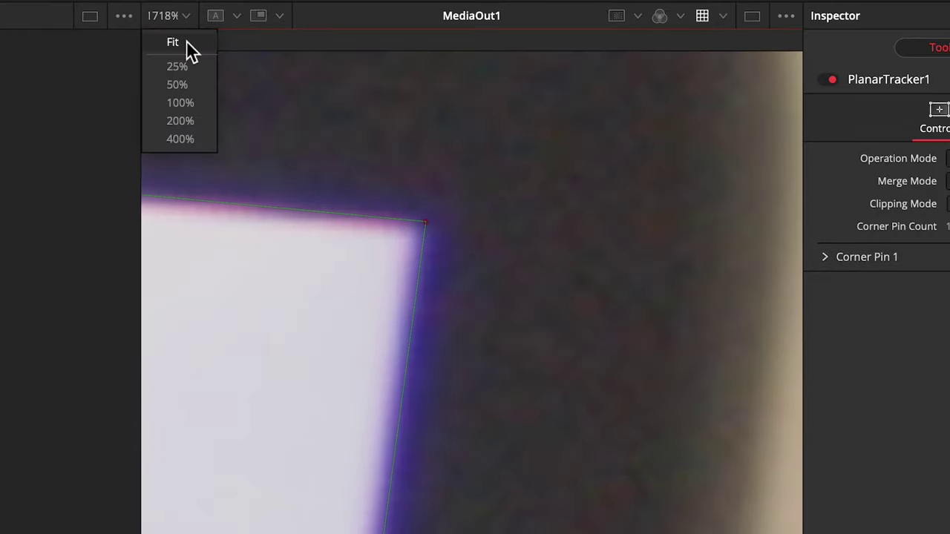
{"action": "left_click", "coordinate": [186, 40]}
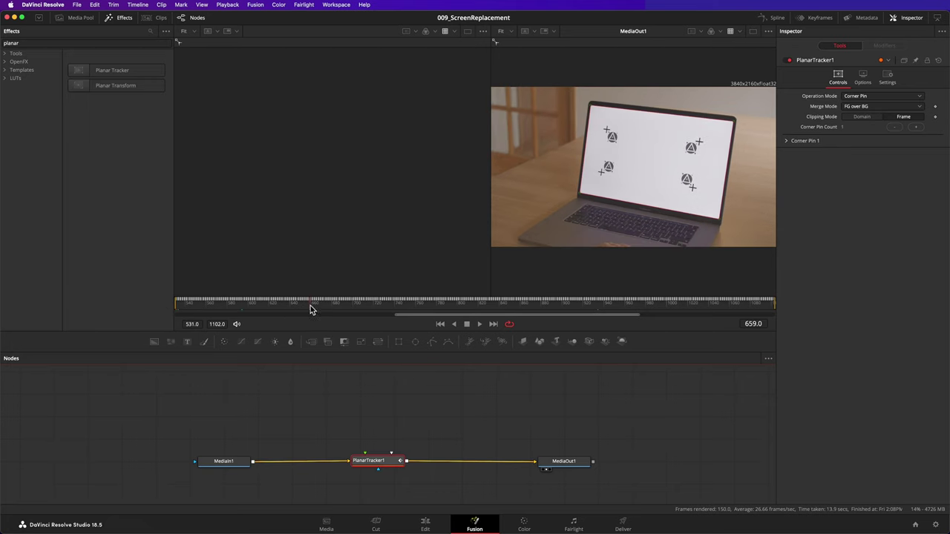
{"action": "left_click", "coordinate": [411, 304]}
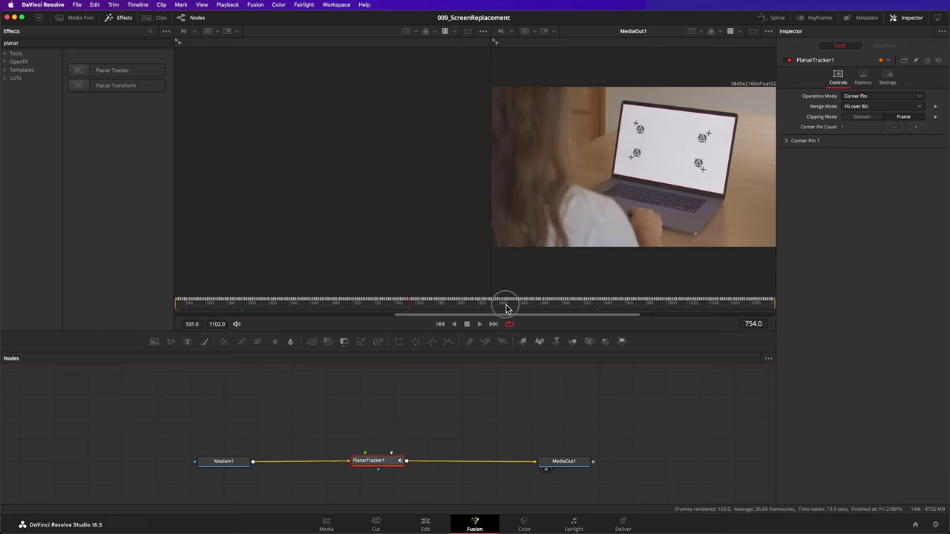
{"action": "left_click", "coordinate": [507, 306]}
{"action": "left_click", "coordinate": [600, 305]}
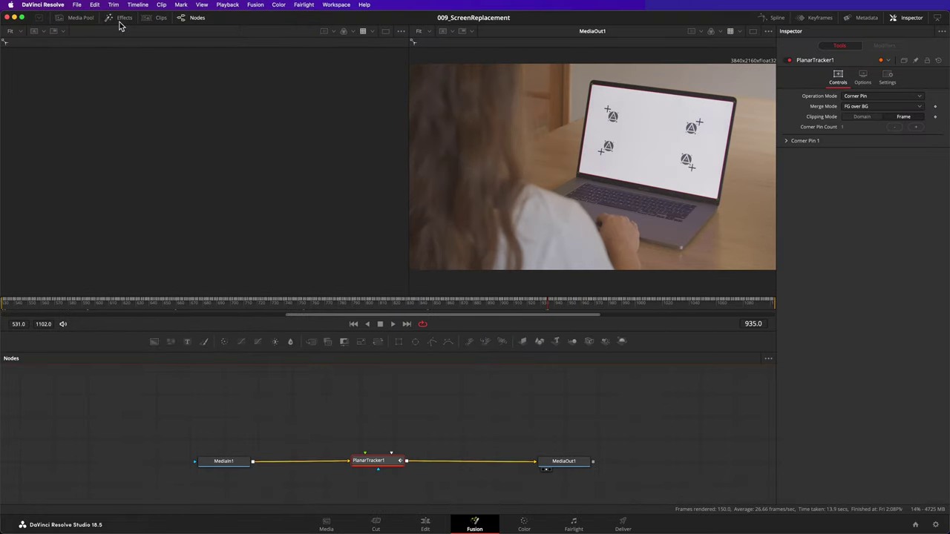
- Add the kitchen clip and screen.png from the Media Pool to the node graph
{"action": "left_click", "coordinate": [86, 20]}
{"action": "mouse_move", "coordinate": [147, 82]}
{"action": "left_mouse_down"}
{"action": "mouse_move", "coordinate": [338, 417]}
{"action": "mouse_move", "coordinate": [333, 427]}
{"action": "left_mouse_up"}
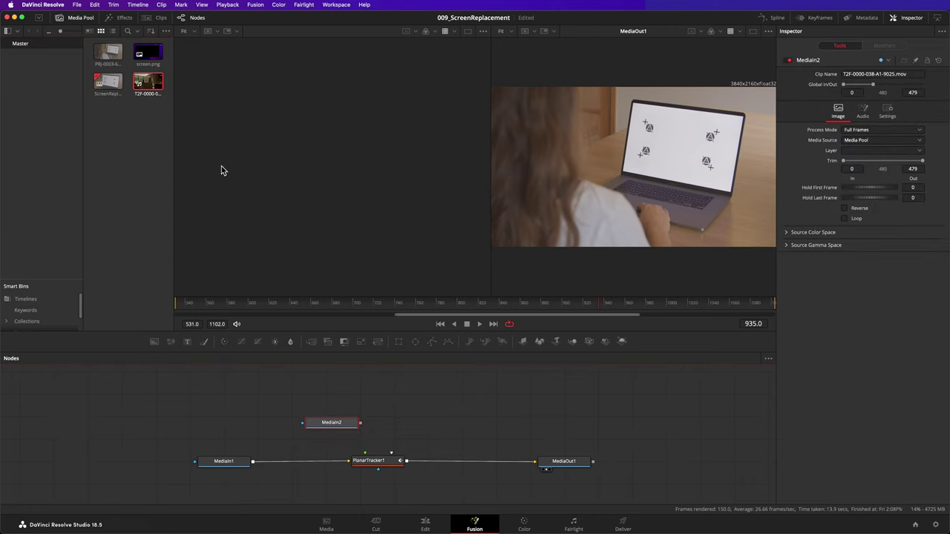
{"action": "left_click_drag", "start_coordinate": [149, 62], "coordinate": [333, 391]}
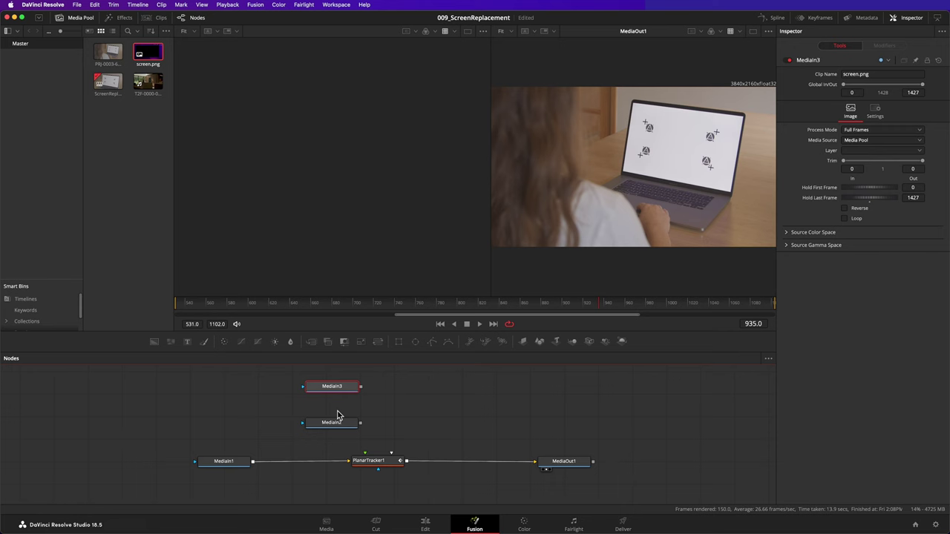
- View the kitchen node in the left viewer and rename it Kitchen
{"action": "left_click_drag", "start_coordinate": [339, 425], "coordinate": [351, 191]}
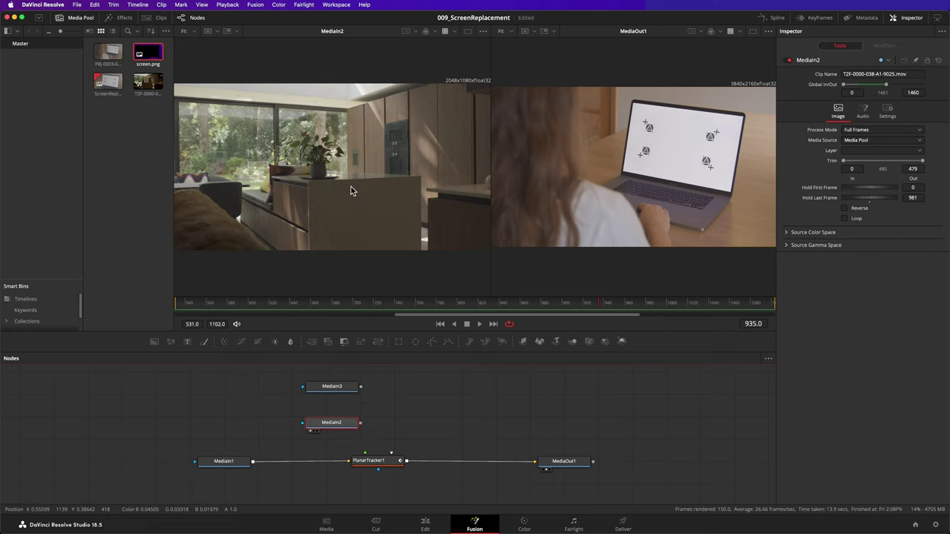
{"action": "right_click", "coordinate": [345, 423]}
{"action": "left_click", "coordinate": [384, 348]}
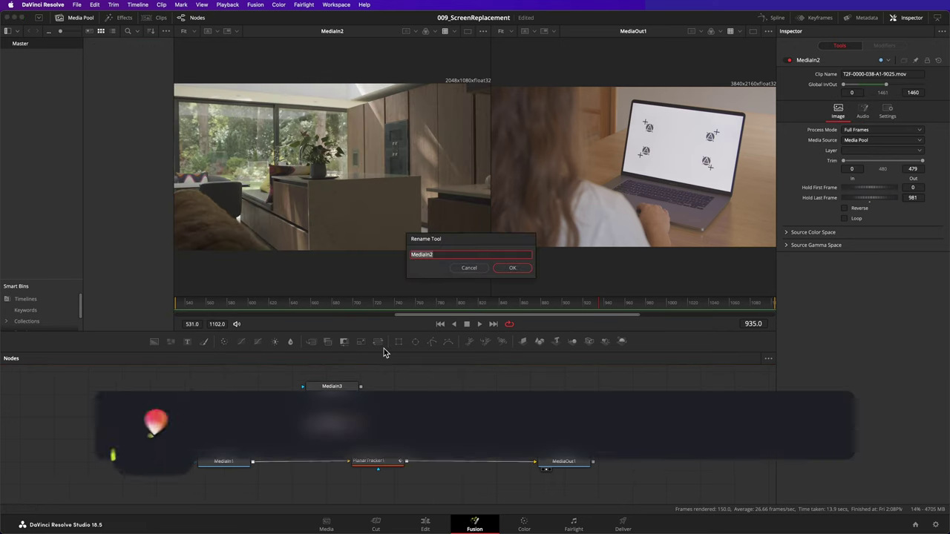
{"action": "type", "text": "Kitchen"}
{"action": "key", "text": "Return"}
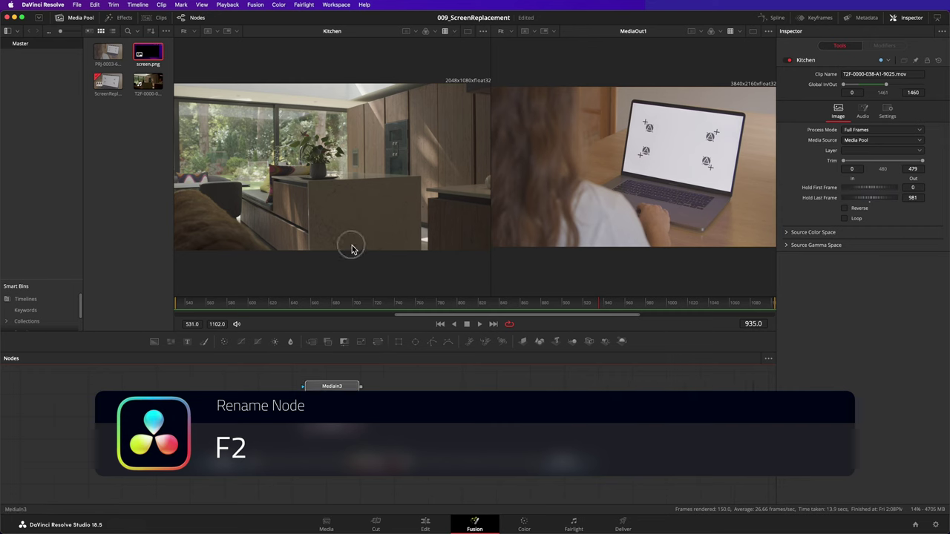
- View the screen.png node in the left viewer and rename it Screen
{"action": "left_click_drag", "start_coordinate": [332, 386], "coordinate": [350, 233]}
{"action": "right_click", "coordinate": [338, 388]}
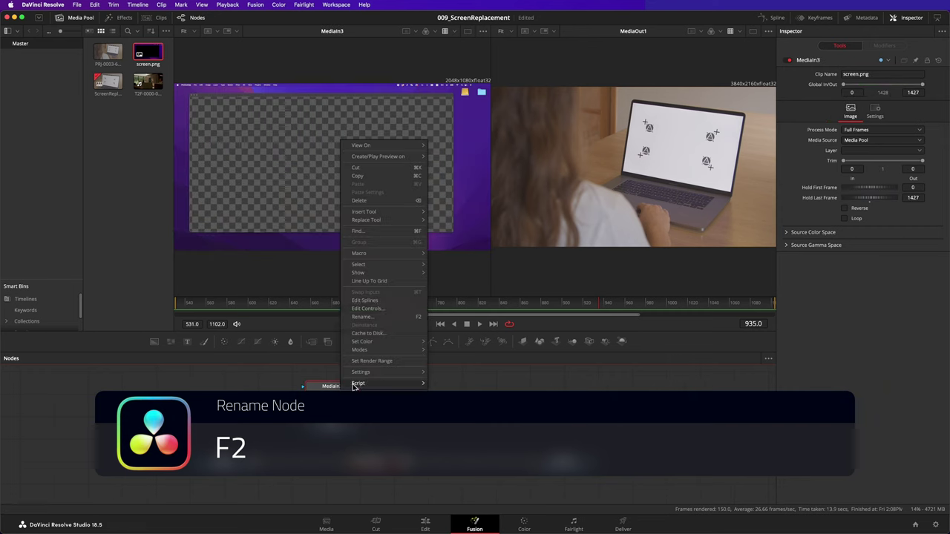
{"action": "left_click", "coordinate": [381, 319]}
{"action": "type", "text": "een"}
{"action": "key", "text": "Return"}
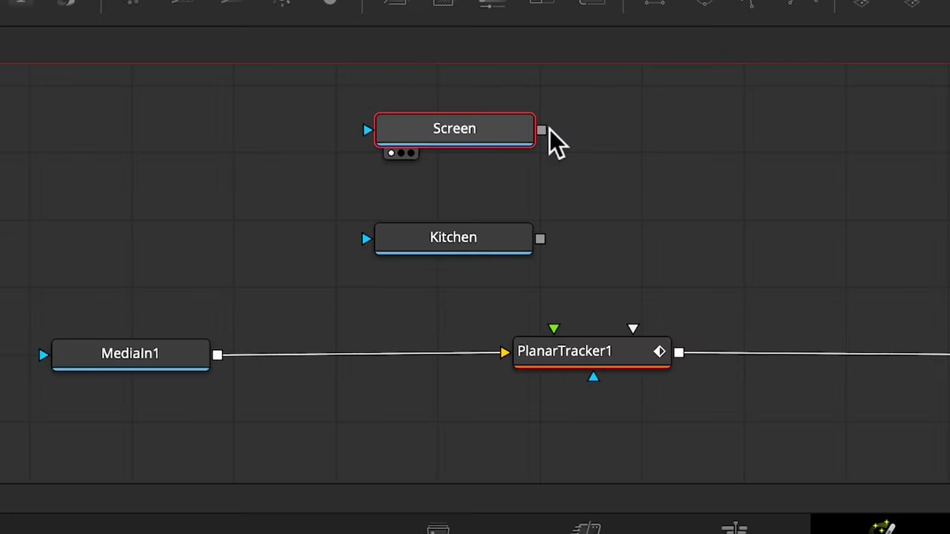
- Merge Screen over Kitchen as Merge1 and wire it into PlanarTracker1's corner-pin input
{"action": "left_click_drag", "start_coordinate": [361, 387], "coordinate": [374, 428]}
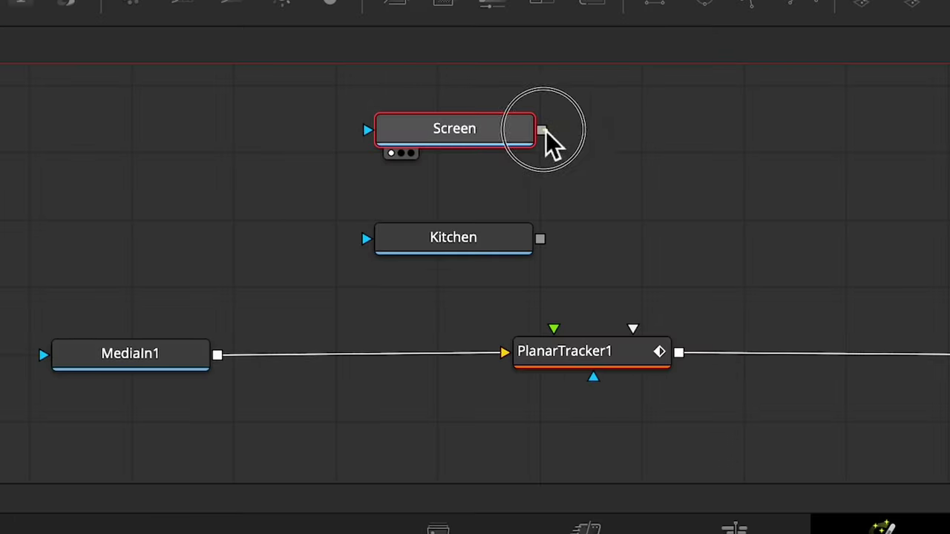
{"action": "left_click_drag", "start_coordinate": [582, 249], "coordinate": [542, 245]}
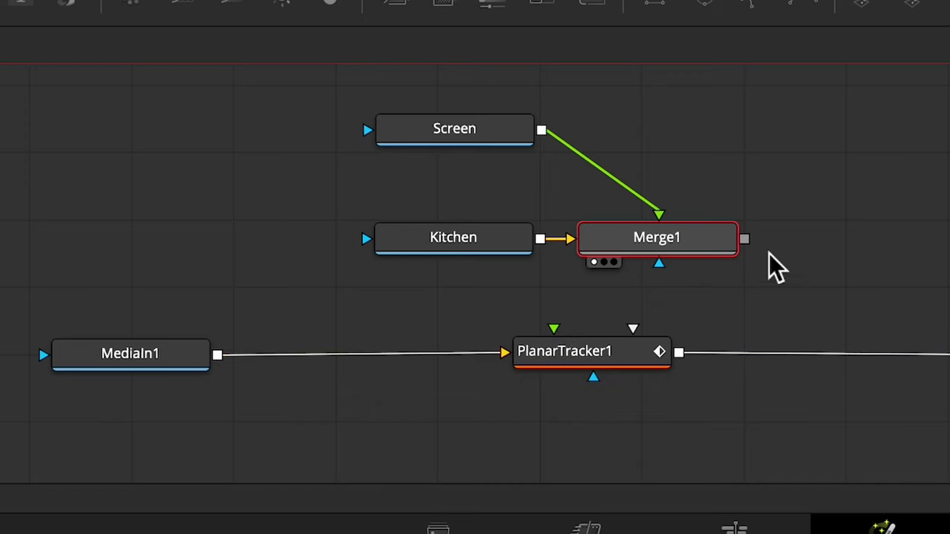
{"action": "left_click_drag", "start_coordinate": [745, 239], "coordinate": [553, 328]}
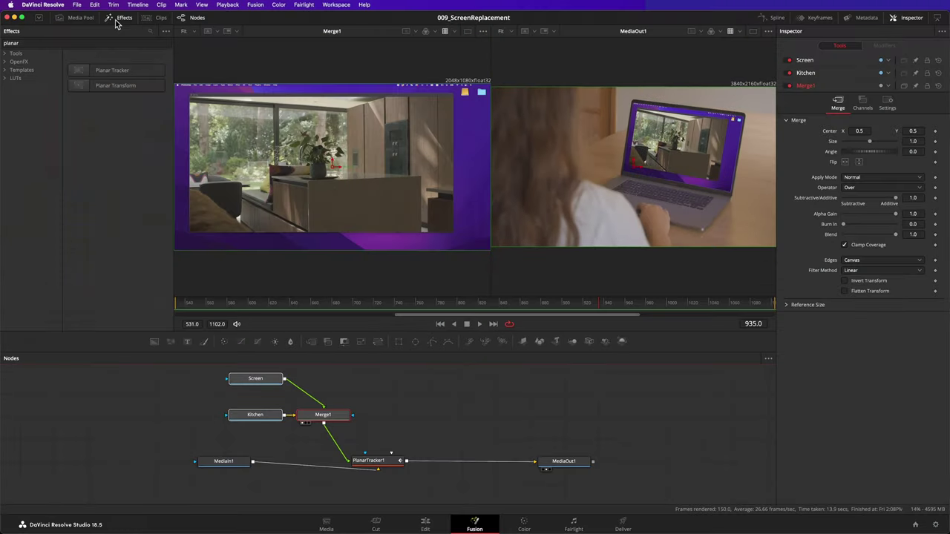
- Insert a Color Corrector after Merge1 with saturation 0.61 and gain 0.52
{"action": "left_click", "coordinate": [129, 43]}
{"action": "type", "text": "color"}
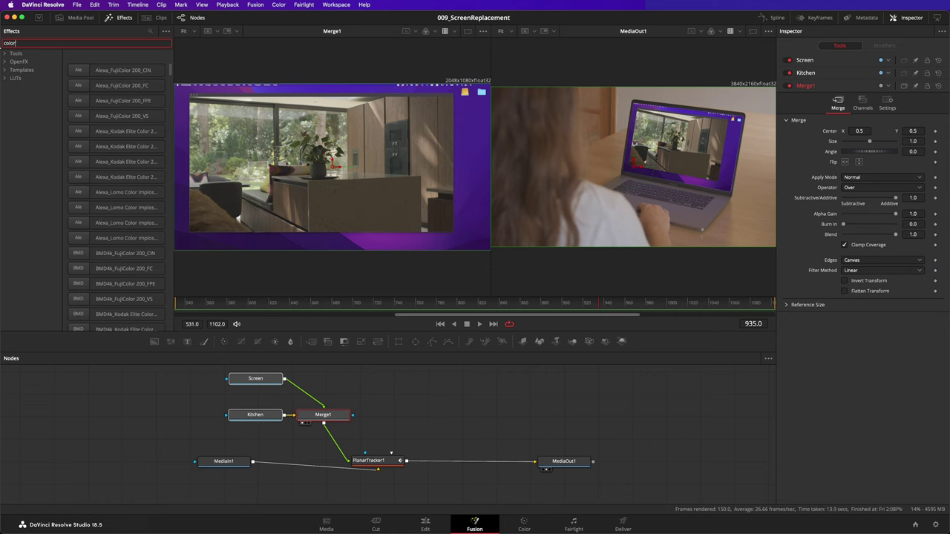
{"action": "type", "text": " cor"}
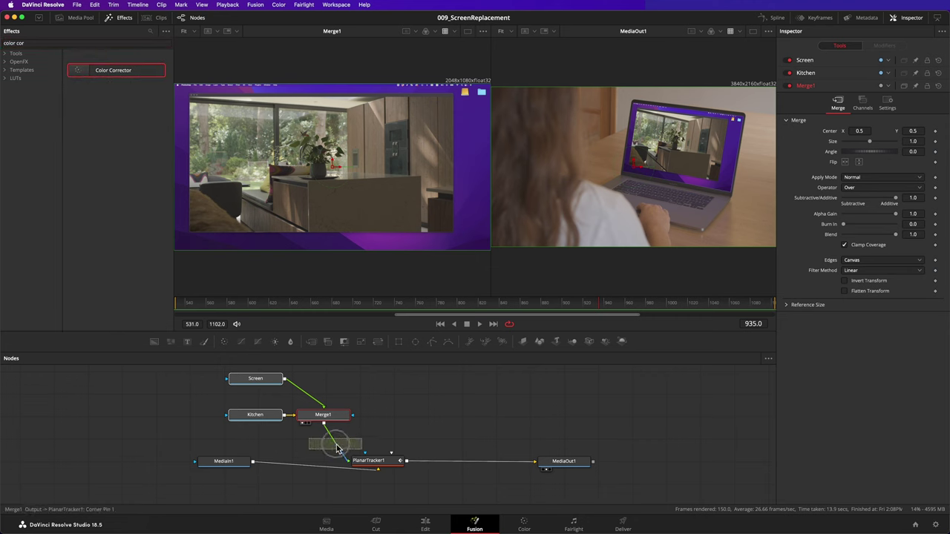
{"action": "mouse_move", "coordinate": [74, 70]}
{"action": "left_mouse_down"}
{"action": "mouse_move", "coordinate": [326, 446]}
{"action": "mouse_move", "coordinate": [394, 420]}
{"action": "left_mouse_up"}
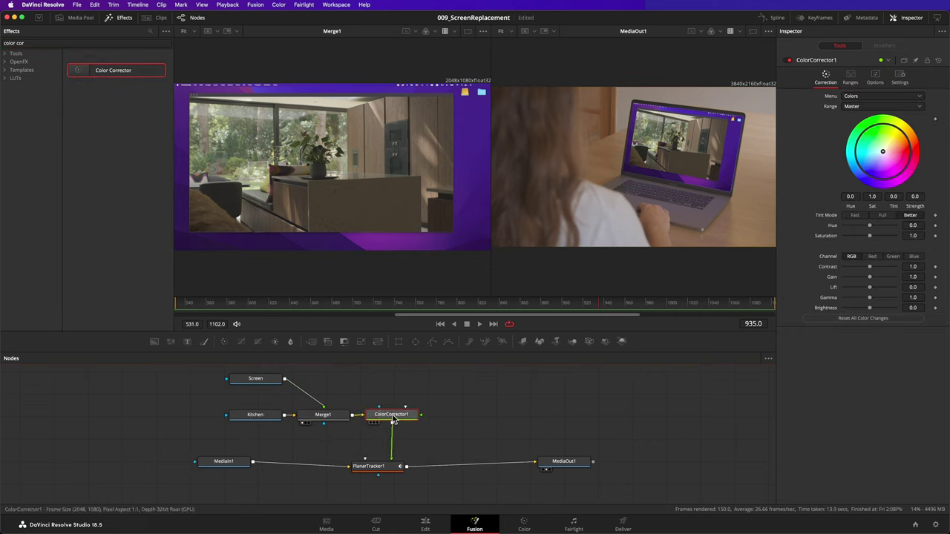
{"action": "left_click_drag", "start_coordinate": [870, 235], "coordinate": [860, 245]}
{"action": "left_click_drag", "start_coordinate": [870, 277], "coordinate": [858, 282]}
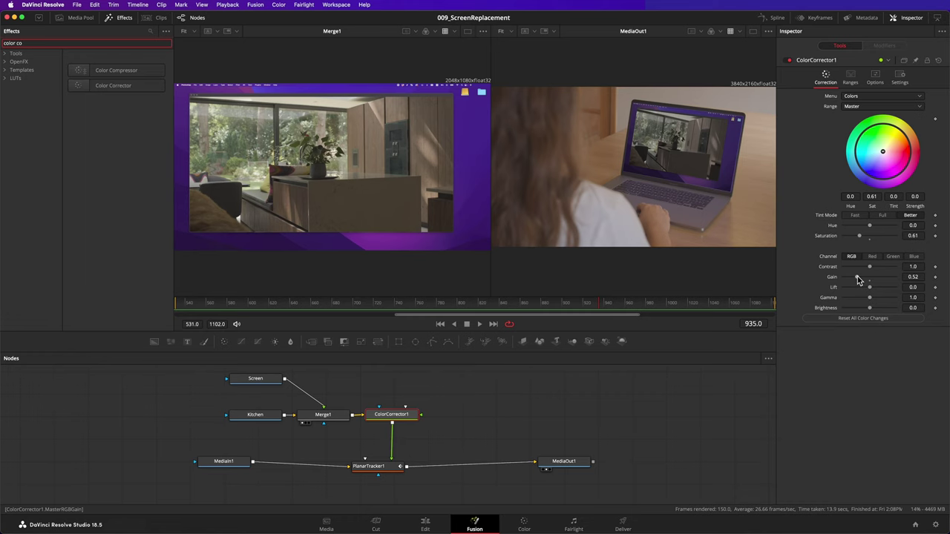
{"action": "left_click", "coordinate": [124, 17]}
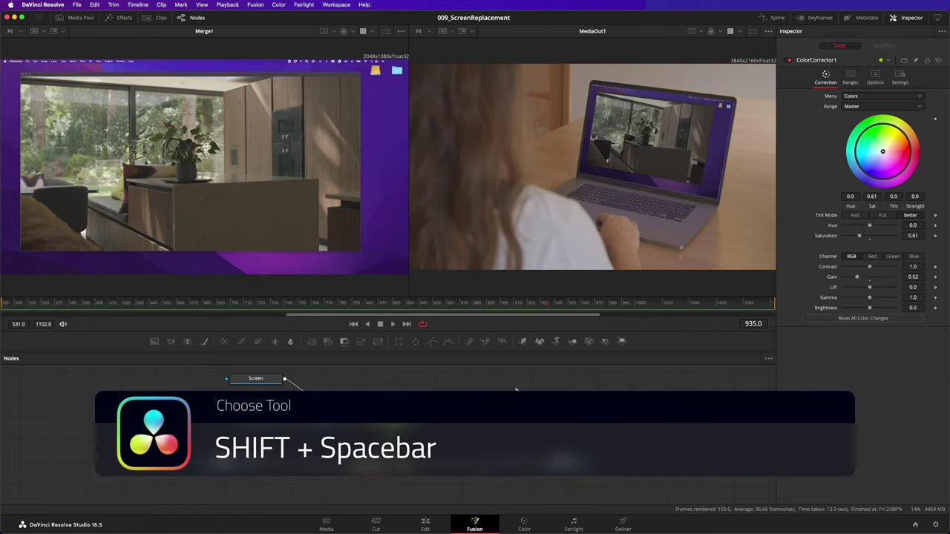
- Add Blur1 and Grain1 after ColorCorrector1, with grain power lowered to about 0.47
{"action": "key", "text": "shift+space"}
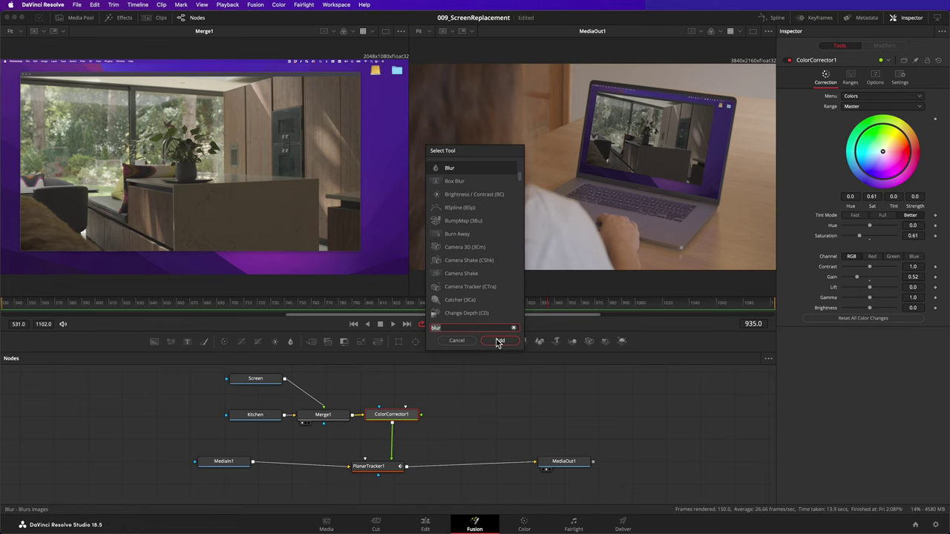
{"action": "left_click", "coordinate": [499, 342]}
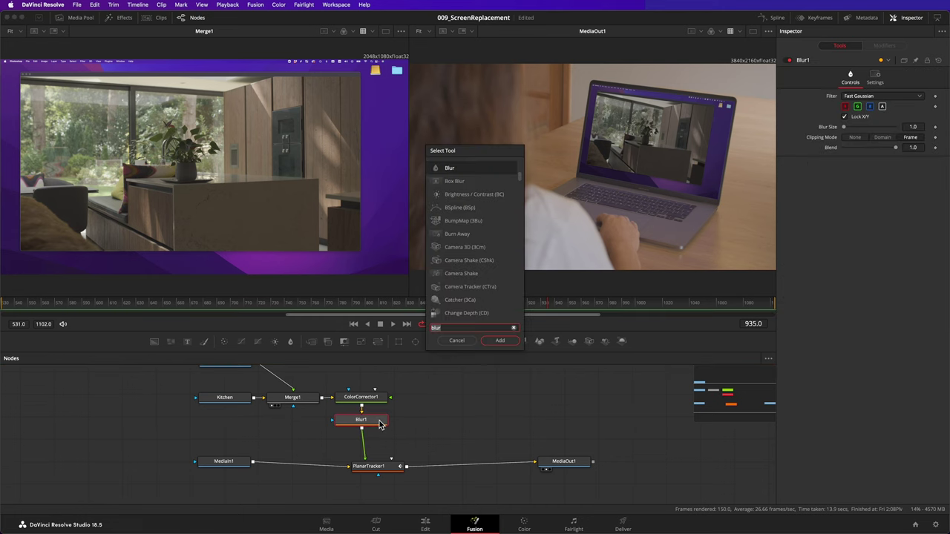
{"action": "type", "text": "grain"}
{"action": "key", "text": "Return"}
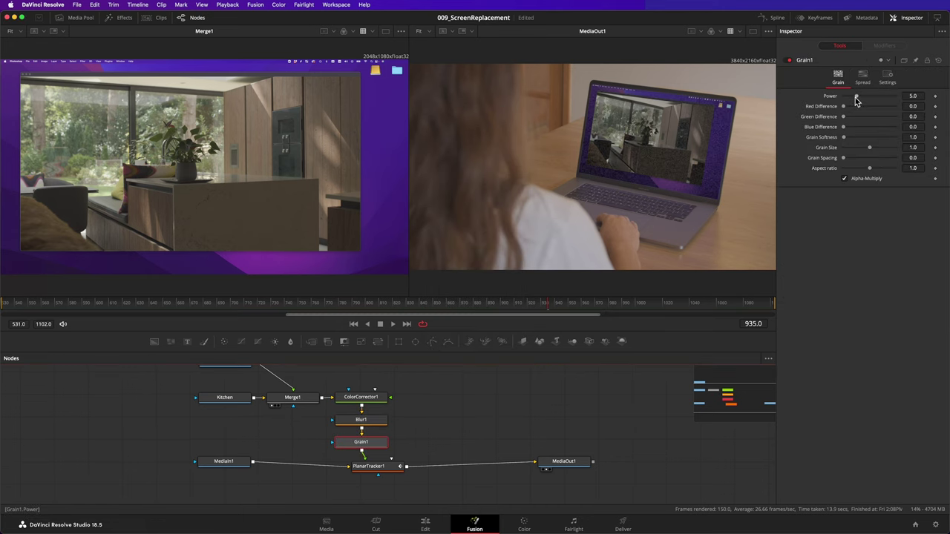
{"action": "left_click_drag", "start_coordinate": [856, 101], "coordinate": [847, 101]}
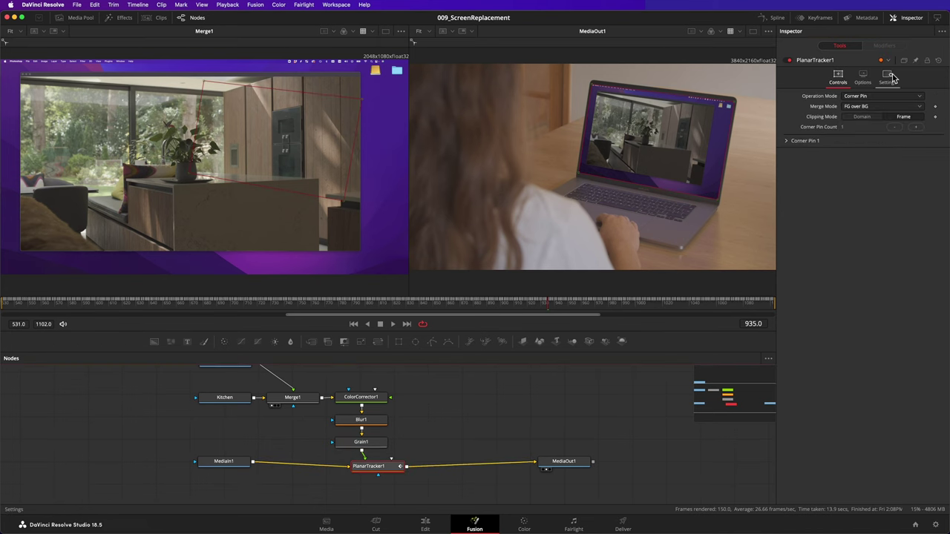
- Enable Motion Blur in PlanarTracker1's Settings with Quality set to 4
{"action": "left_click", "coordinate": [891, 78]}
{"action": "left_click", "coordinate": [757, 286]}
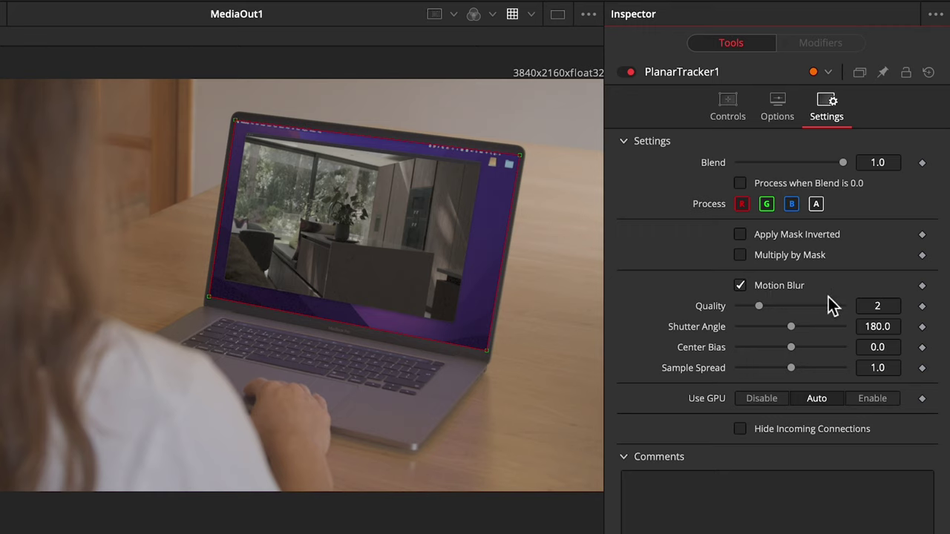
{"action": "left_click", "coordinate": [890, 306]}
{"action": "type", "text": "4"}
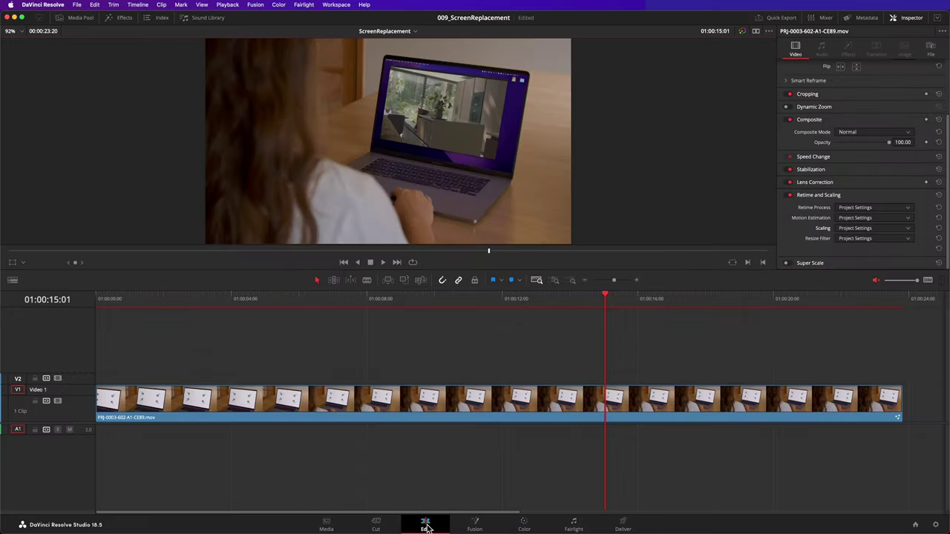
- Check the Render Cache setting, then play the composite from near the clip's start
{"action": "left_click", "coordinate": [228, 5]}
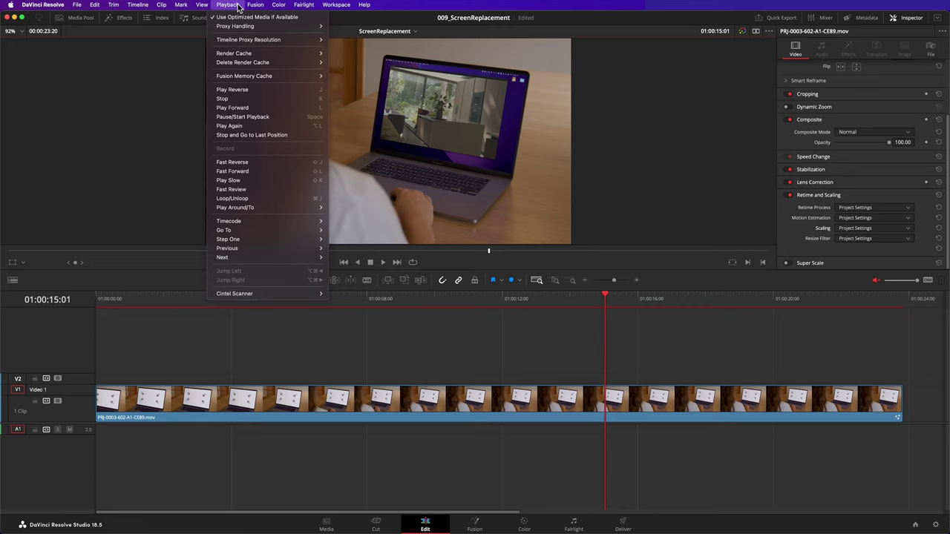
{"action": "mouse_move", "coordinate": [234, 54]}
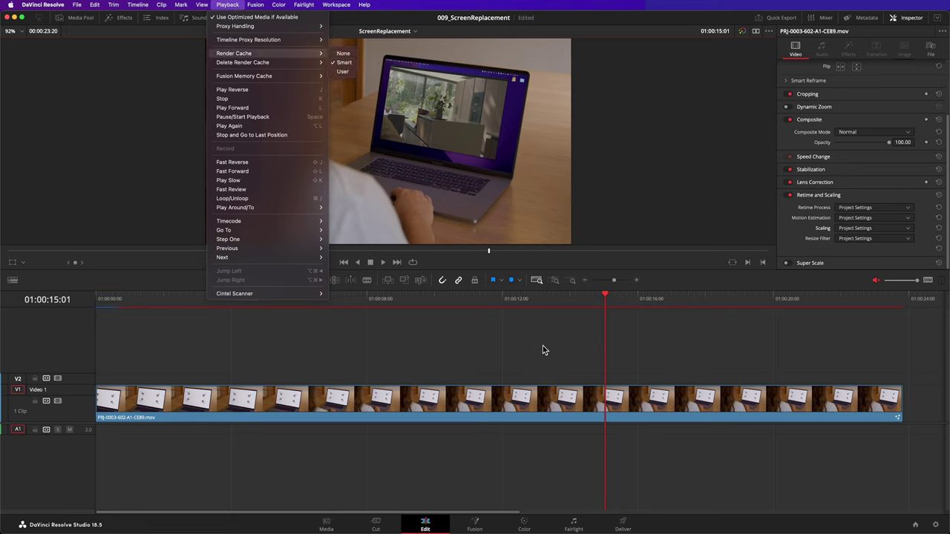
{"action": "left_click", "coordinate": [543, 349]}
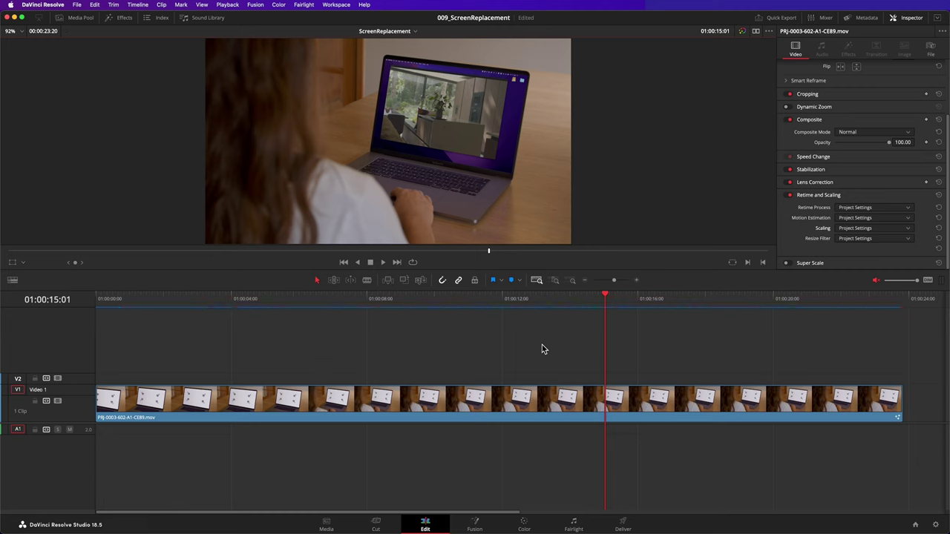
{"action": "left_click_drag", "start_coordinate": [541, 303], "coordinate": [124, 297]}
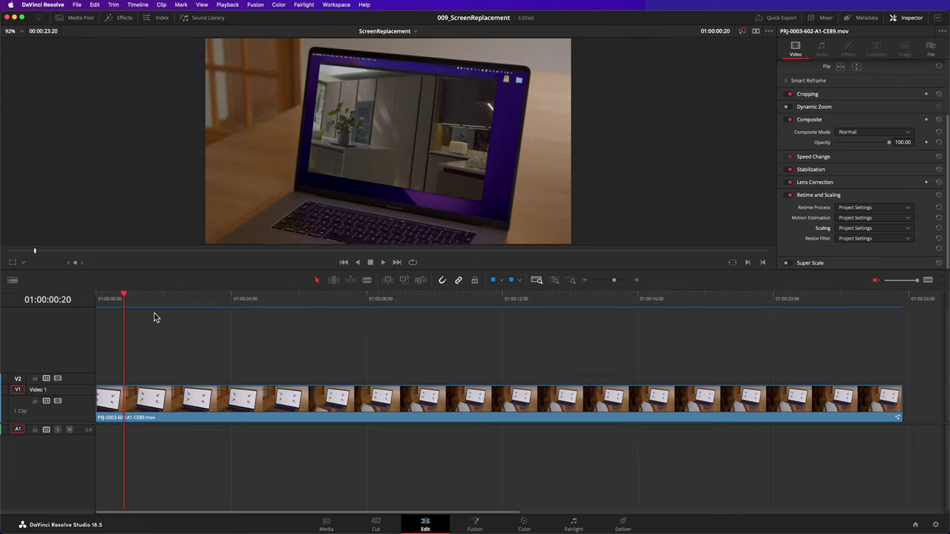
{"action": "key", "text": "space"}
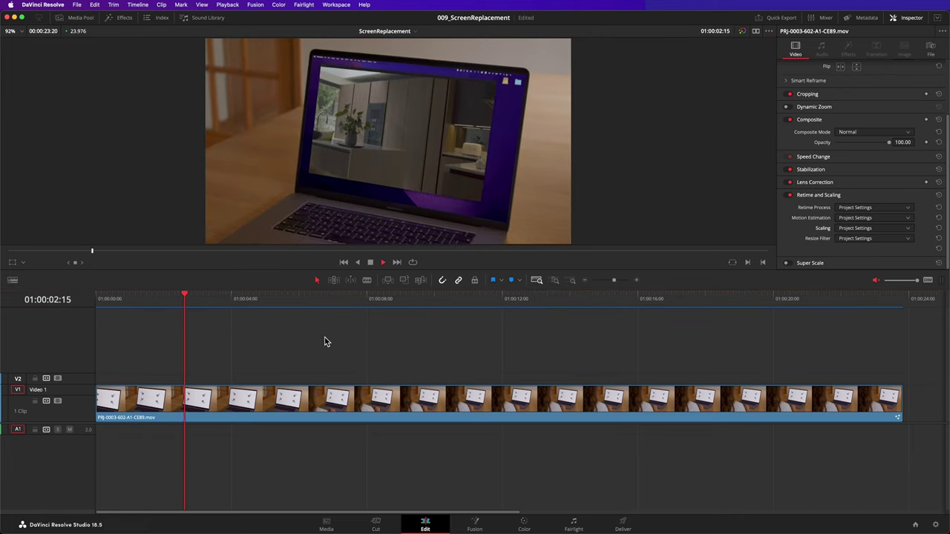